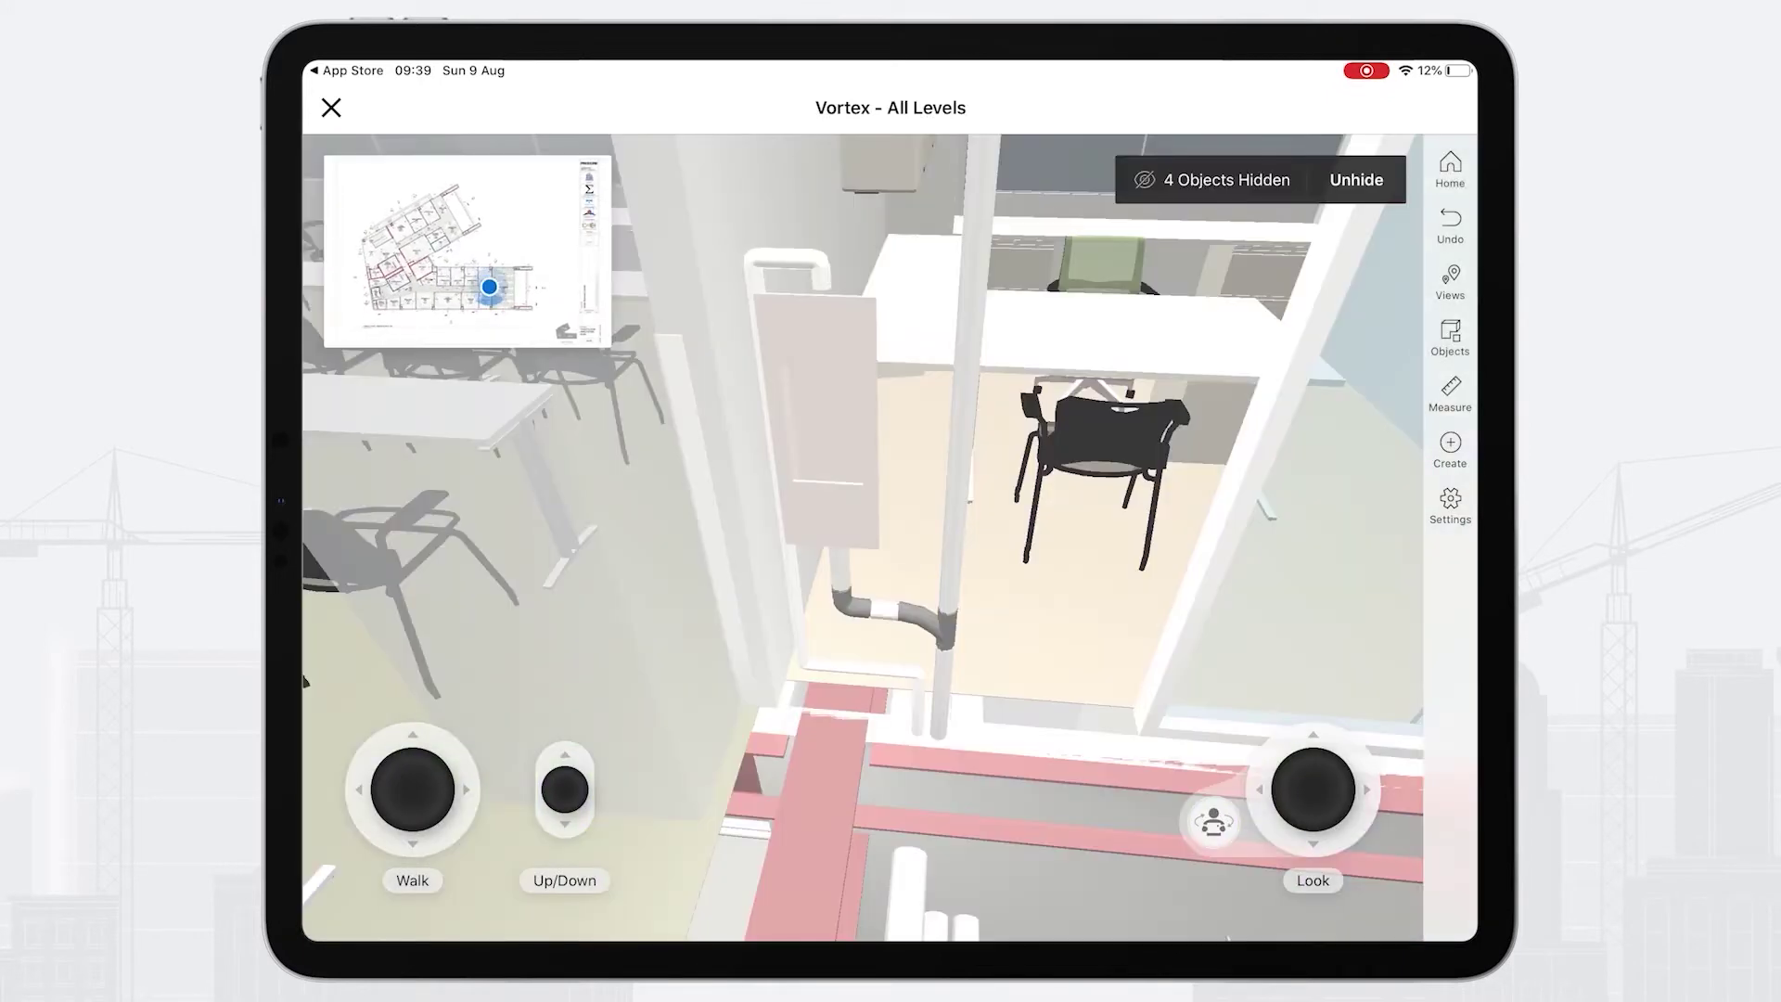
left_click(1450, 449)
left_click(1249, 421)
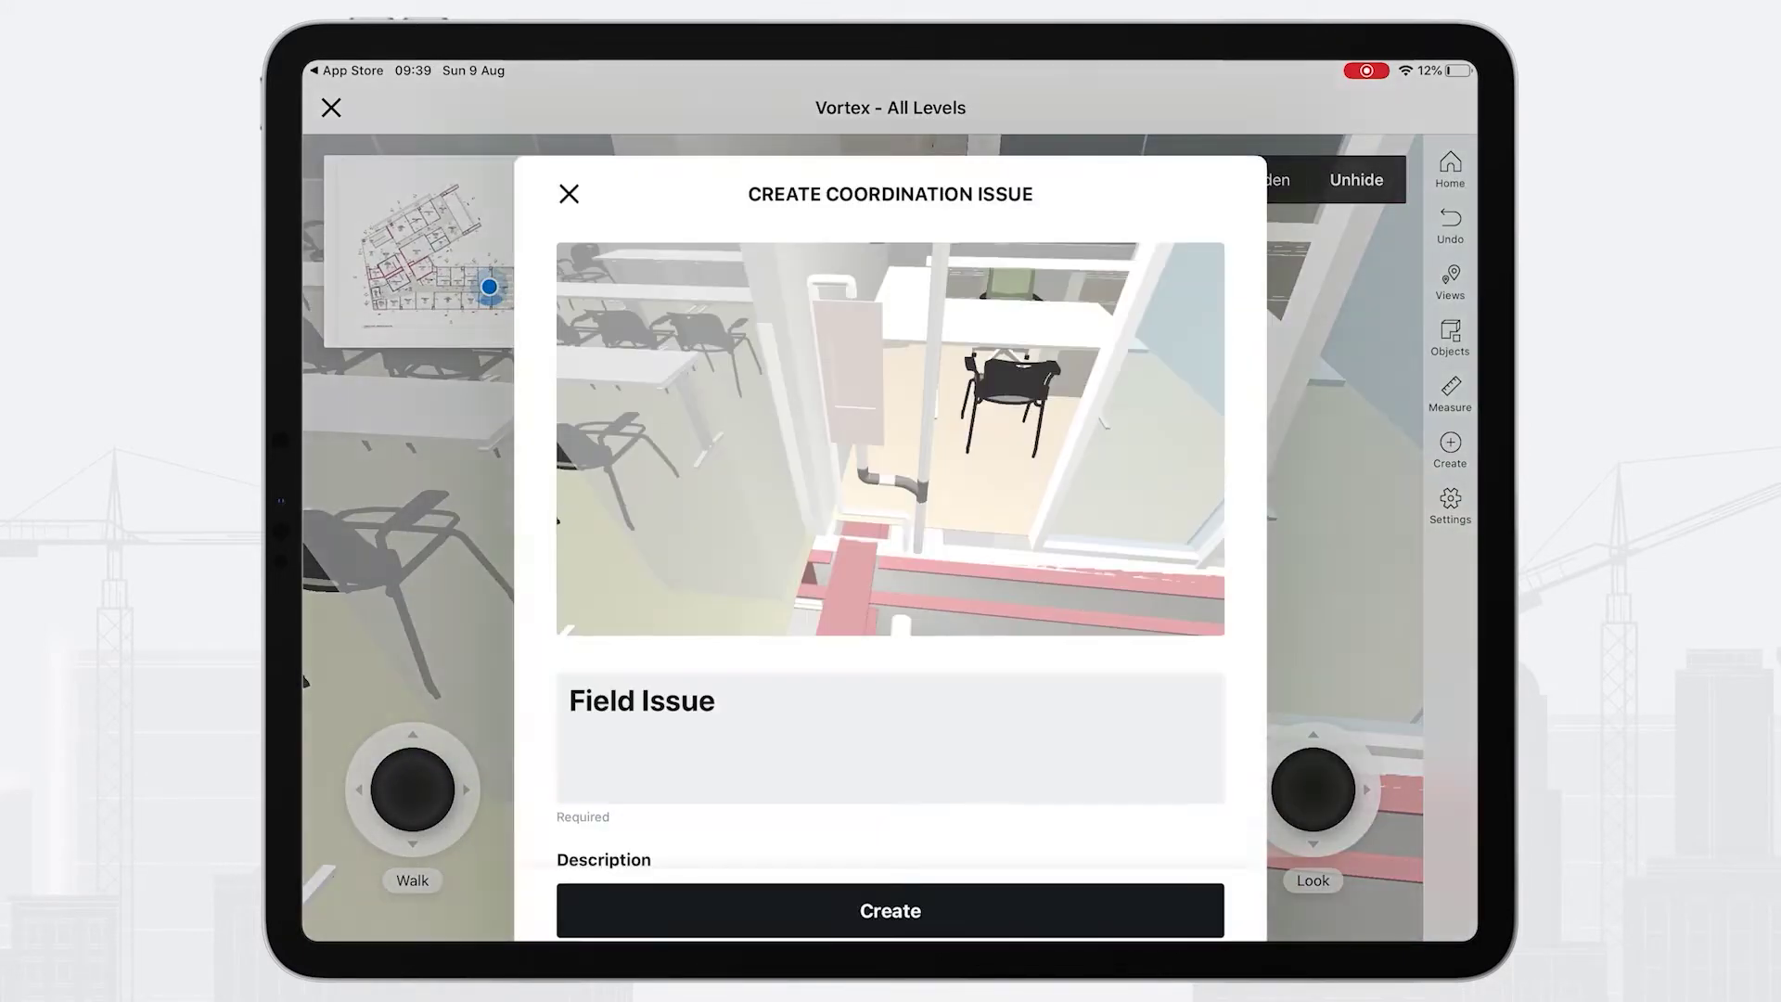
scroll(891, 557, "down", 3)
scroll(891, 556, "down", 5)
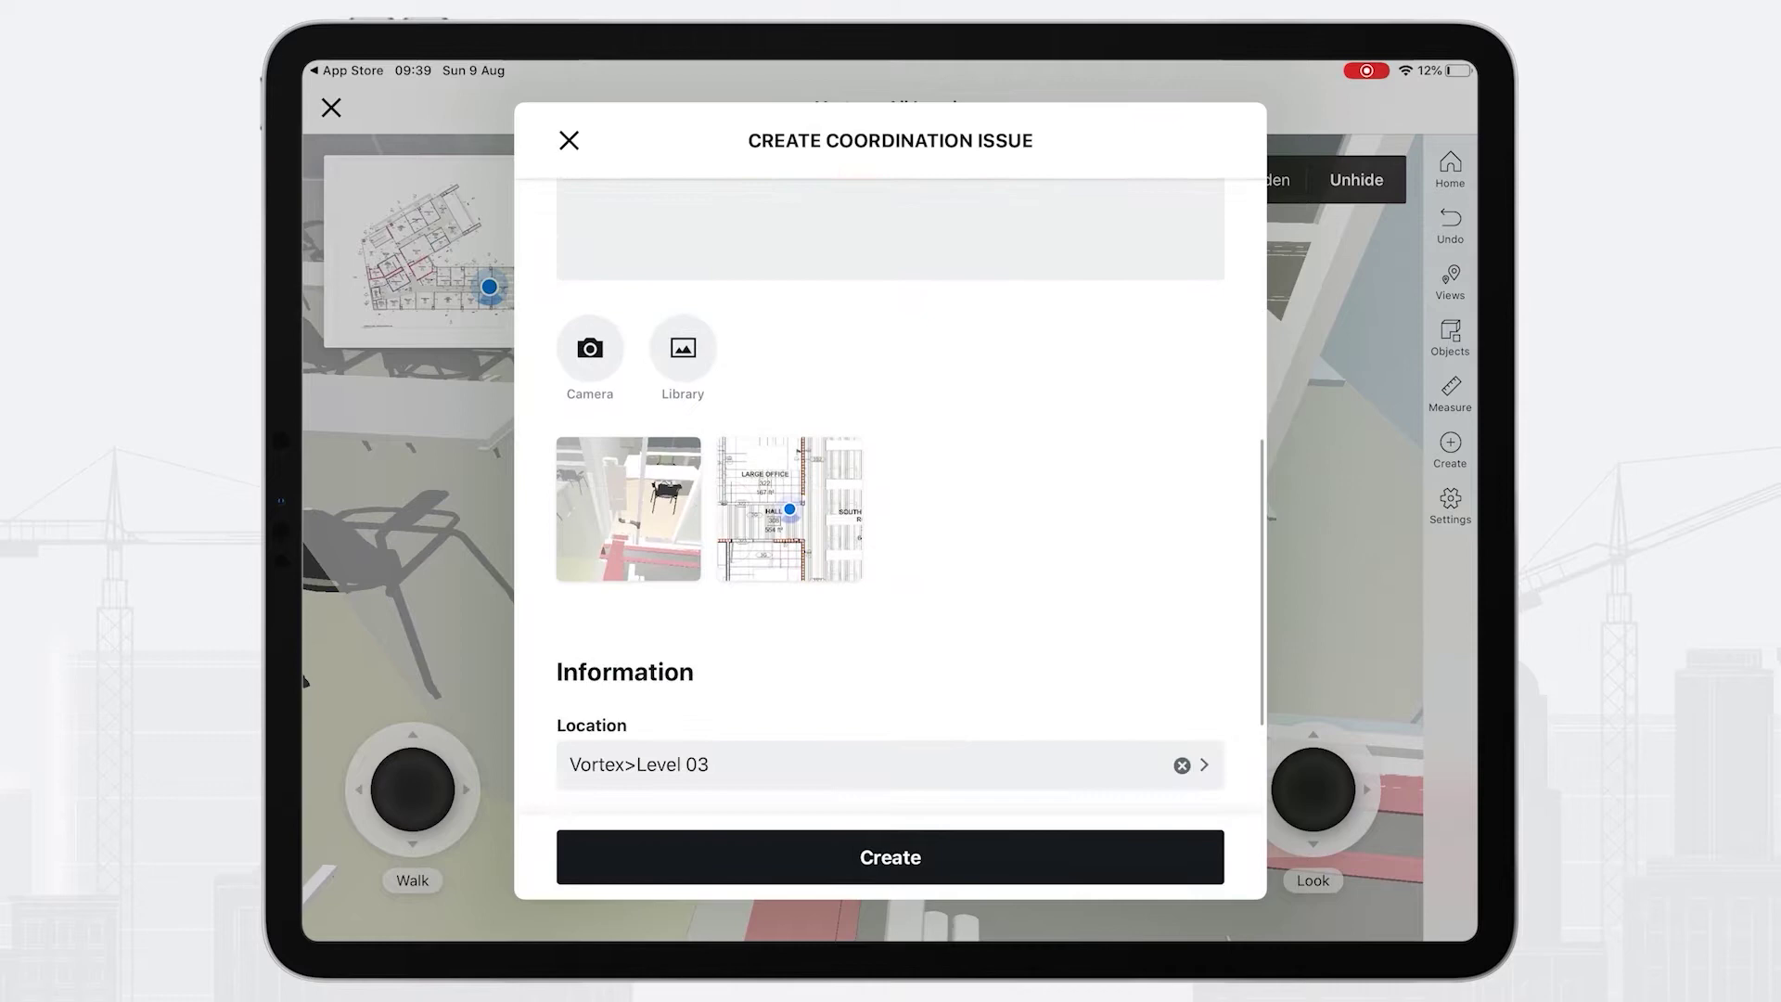
left_click(891, 674)
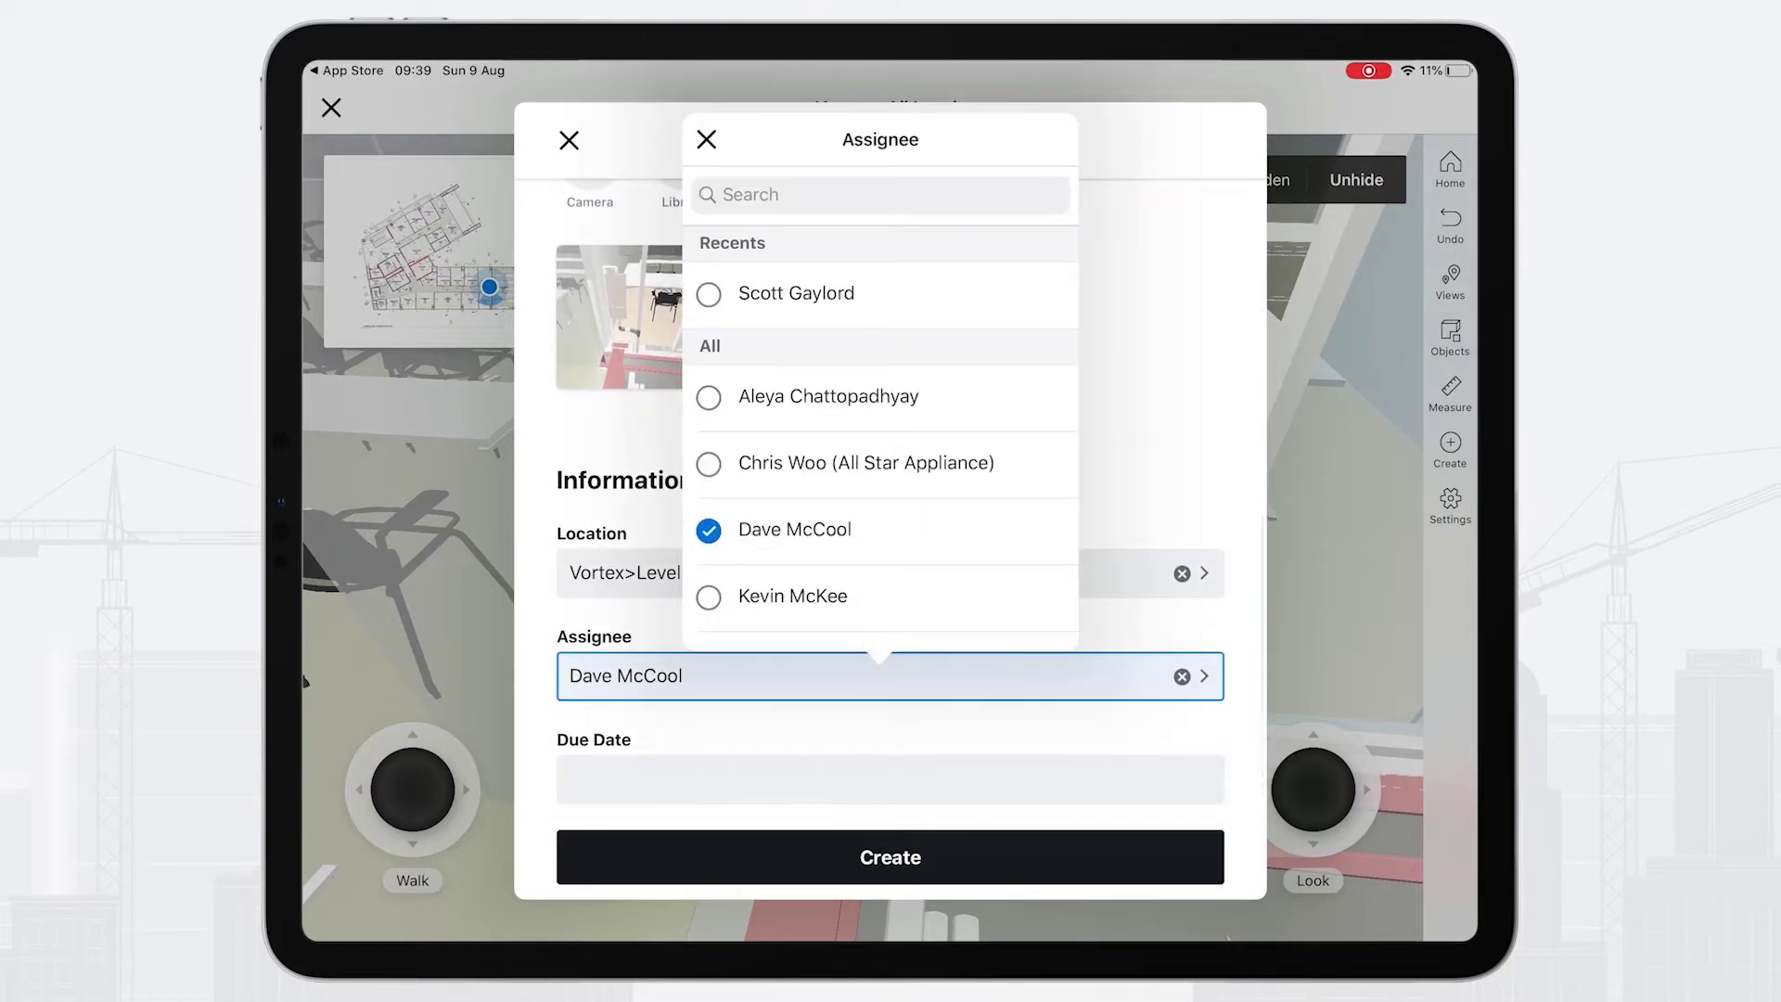
scroll(879, 446, "down", 2)
scroll(880, 446, "down", 2)
left_click(796, 541)
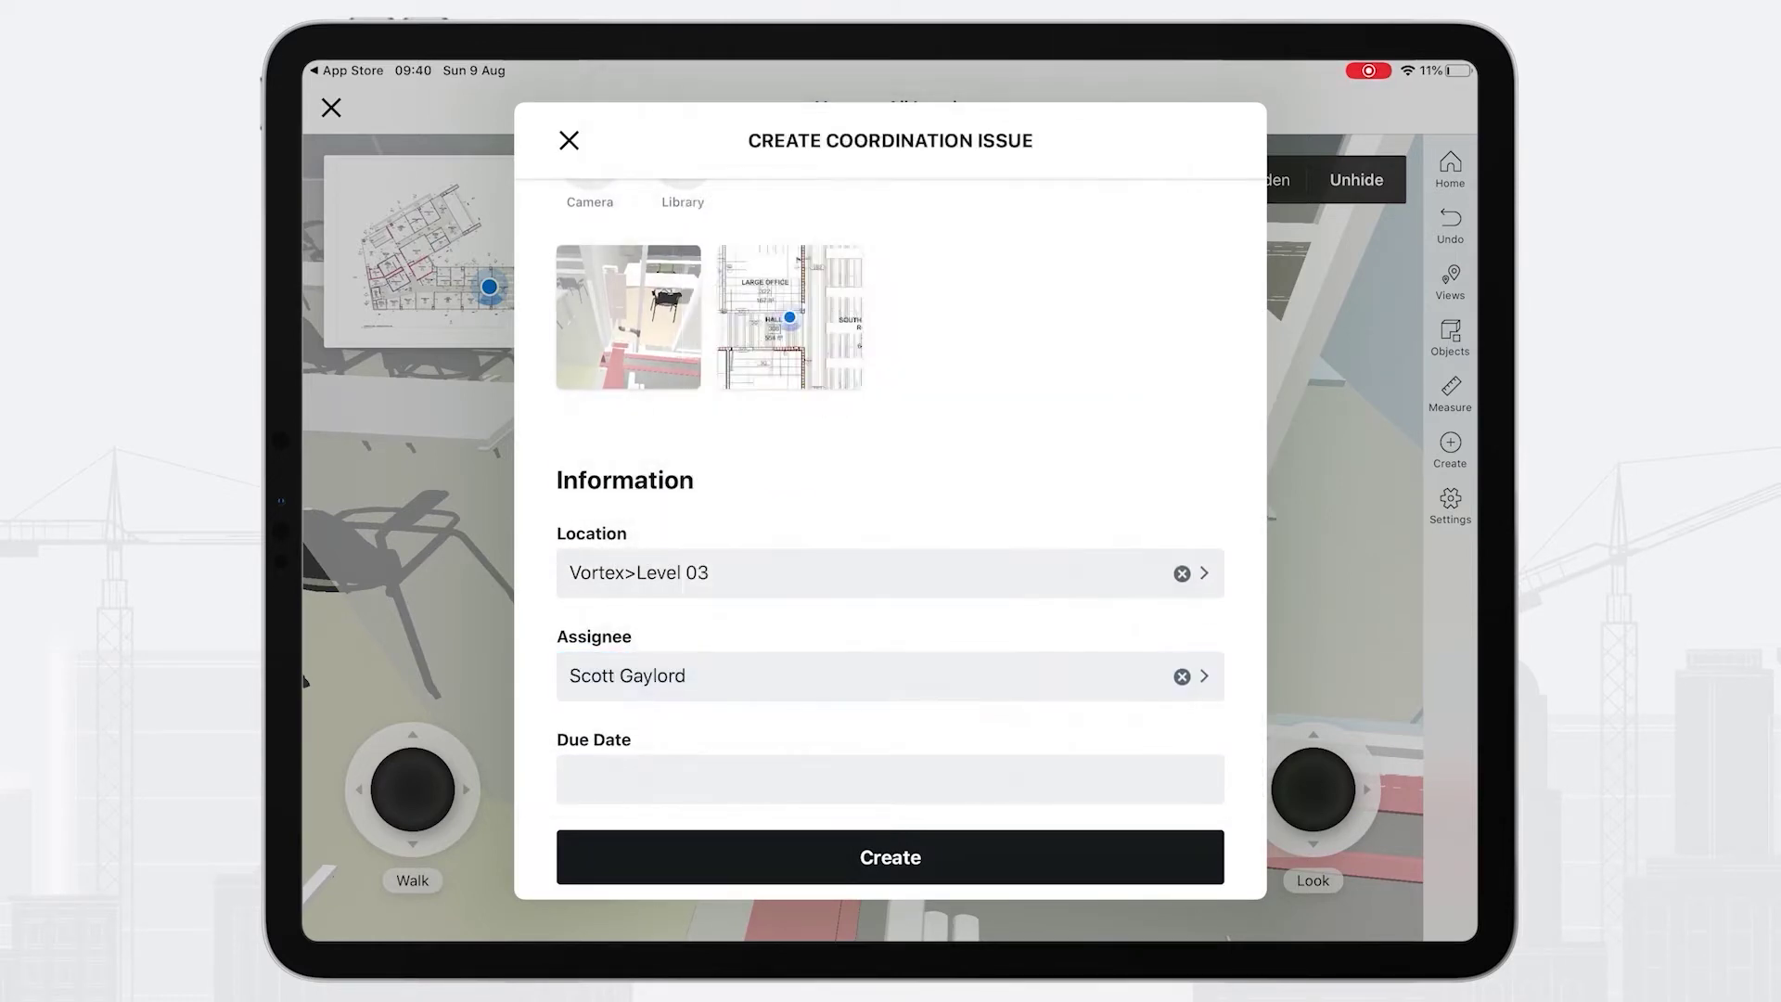
left_click(890, 857)
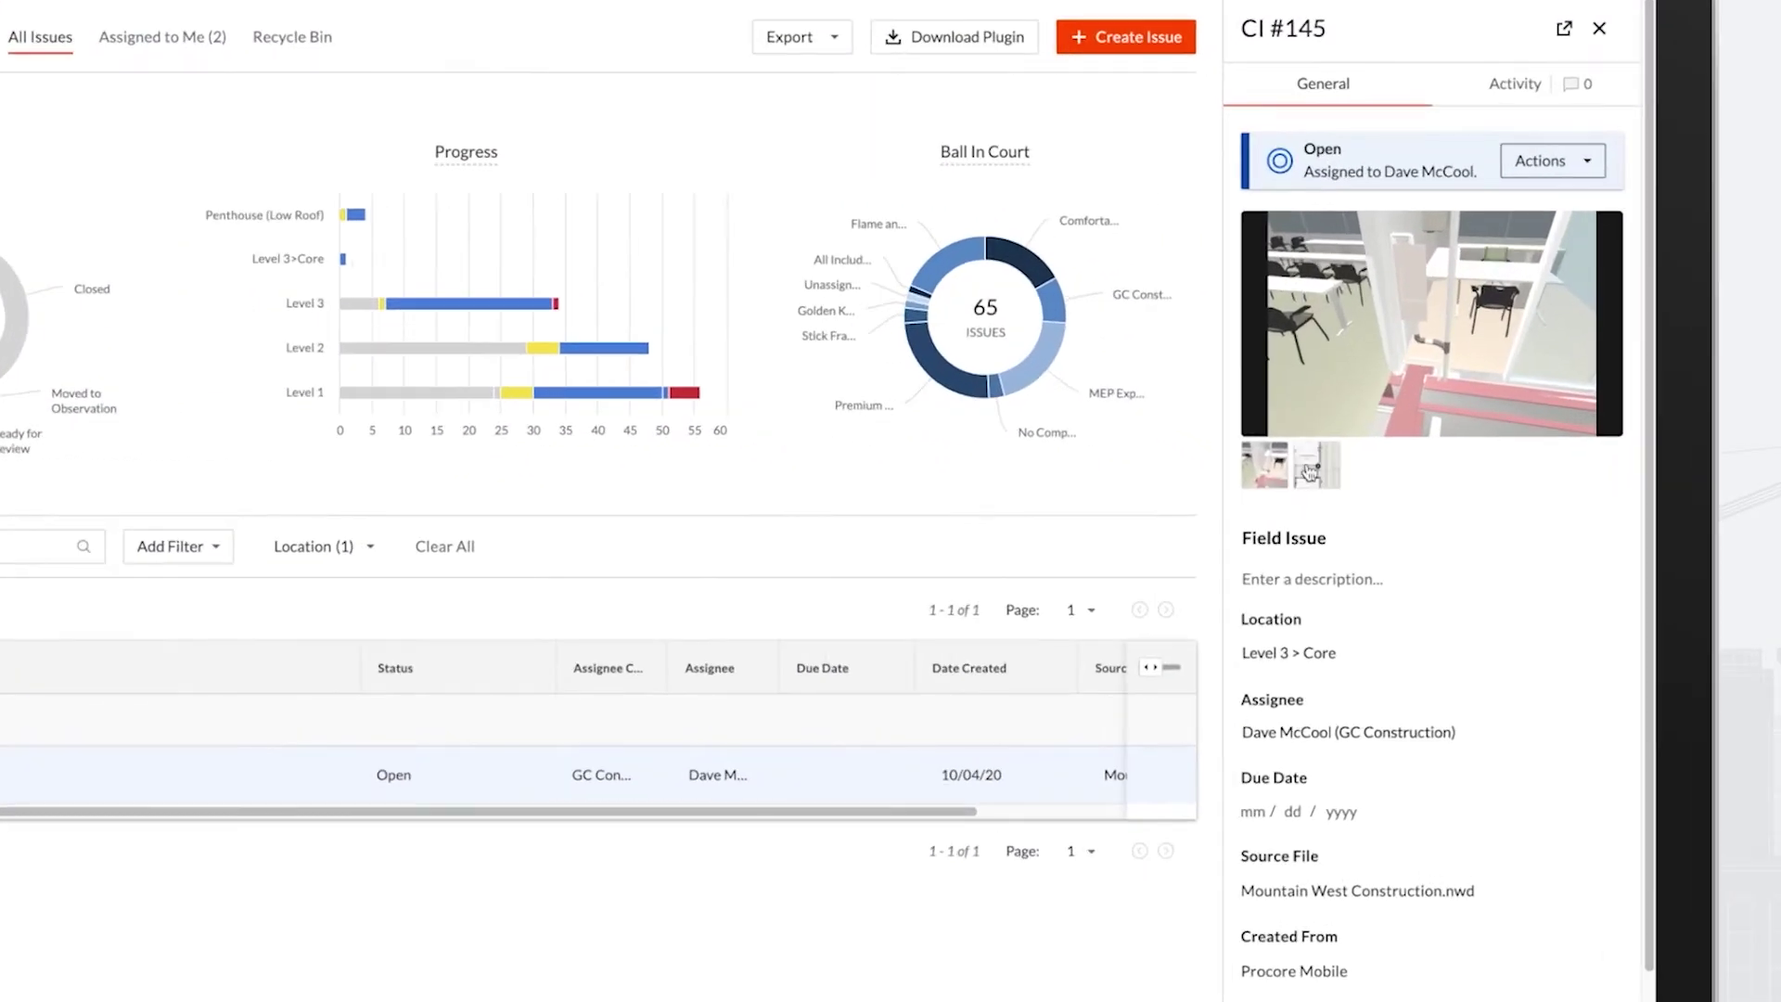
- Review the issue's floor-plan and 3D snapshots, then open it in a 3D model
left_click(1309, 473)
left_click(1279, 476)
left_click(1393, 397)
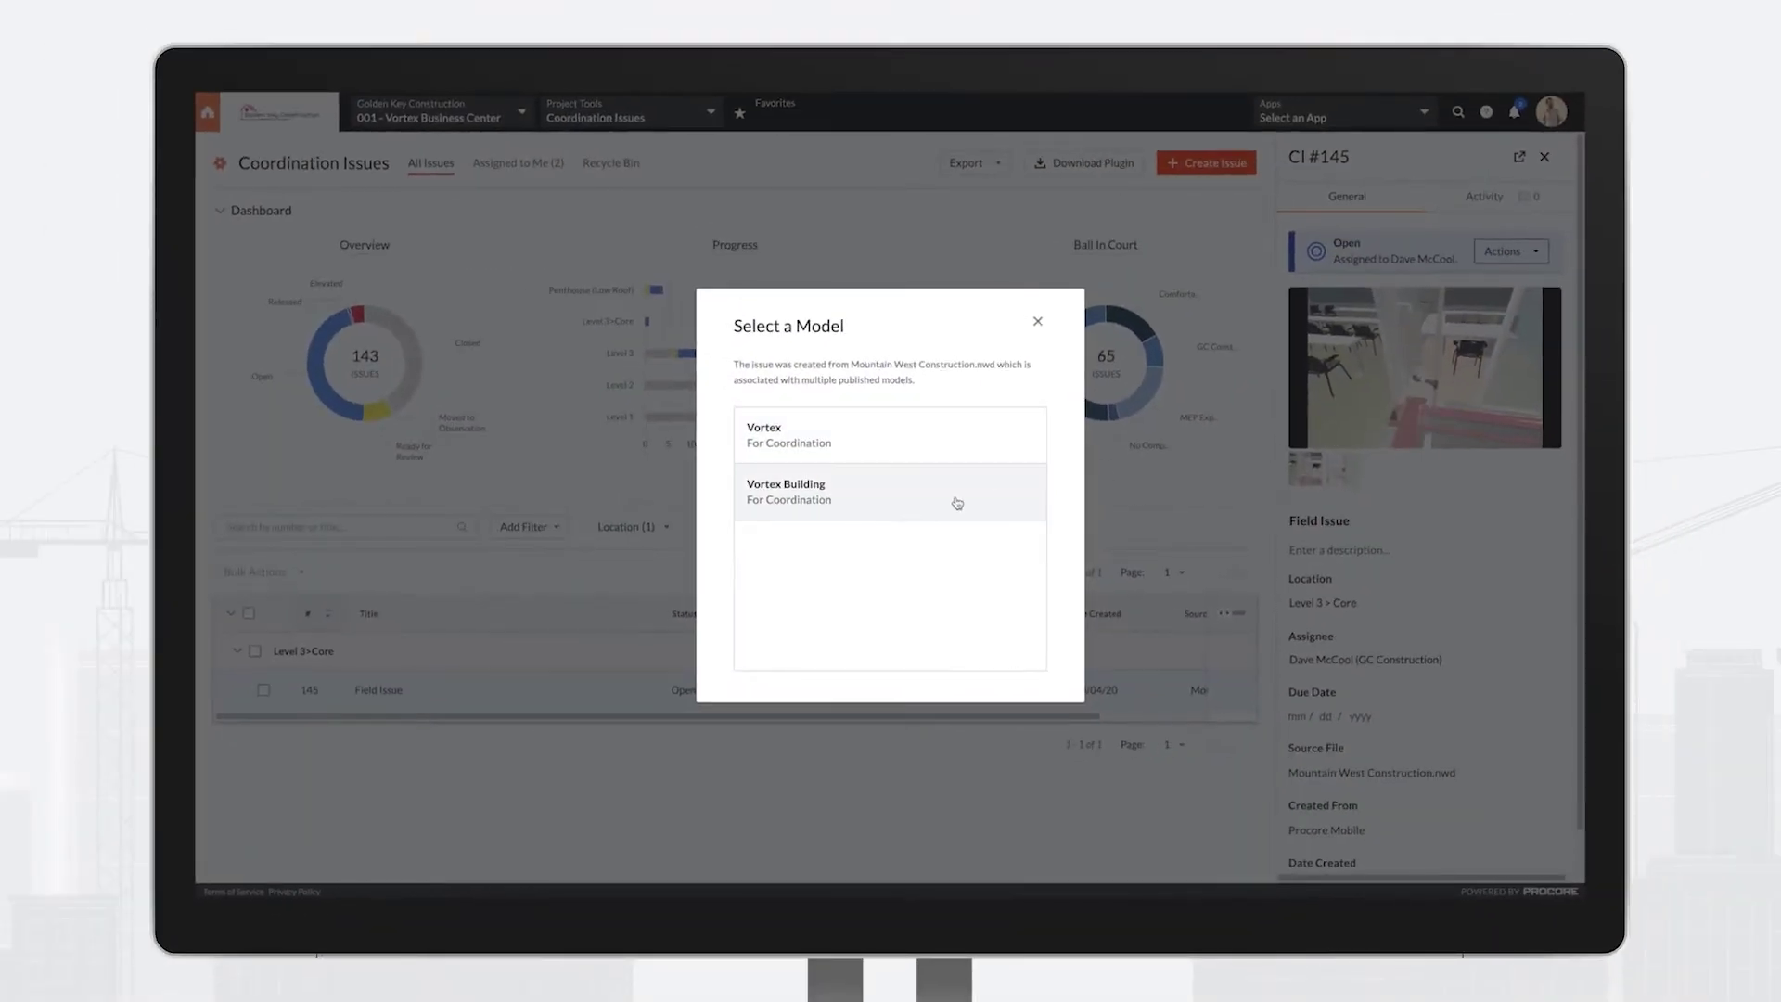
- View CI #145 in the Vortex Building model, orbiting toward the glass partitions and corridor
left_click(955, 504)
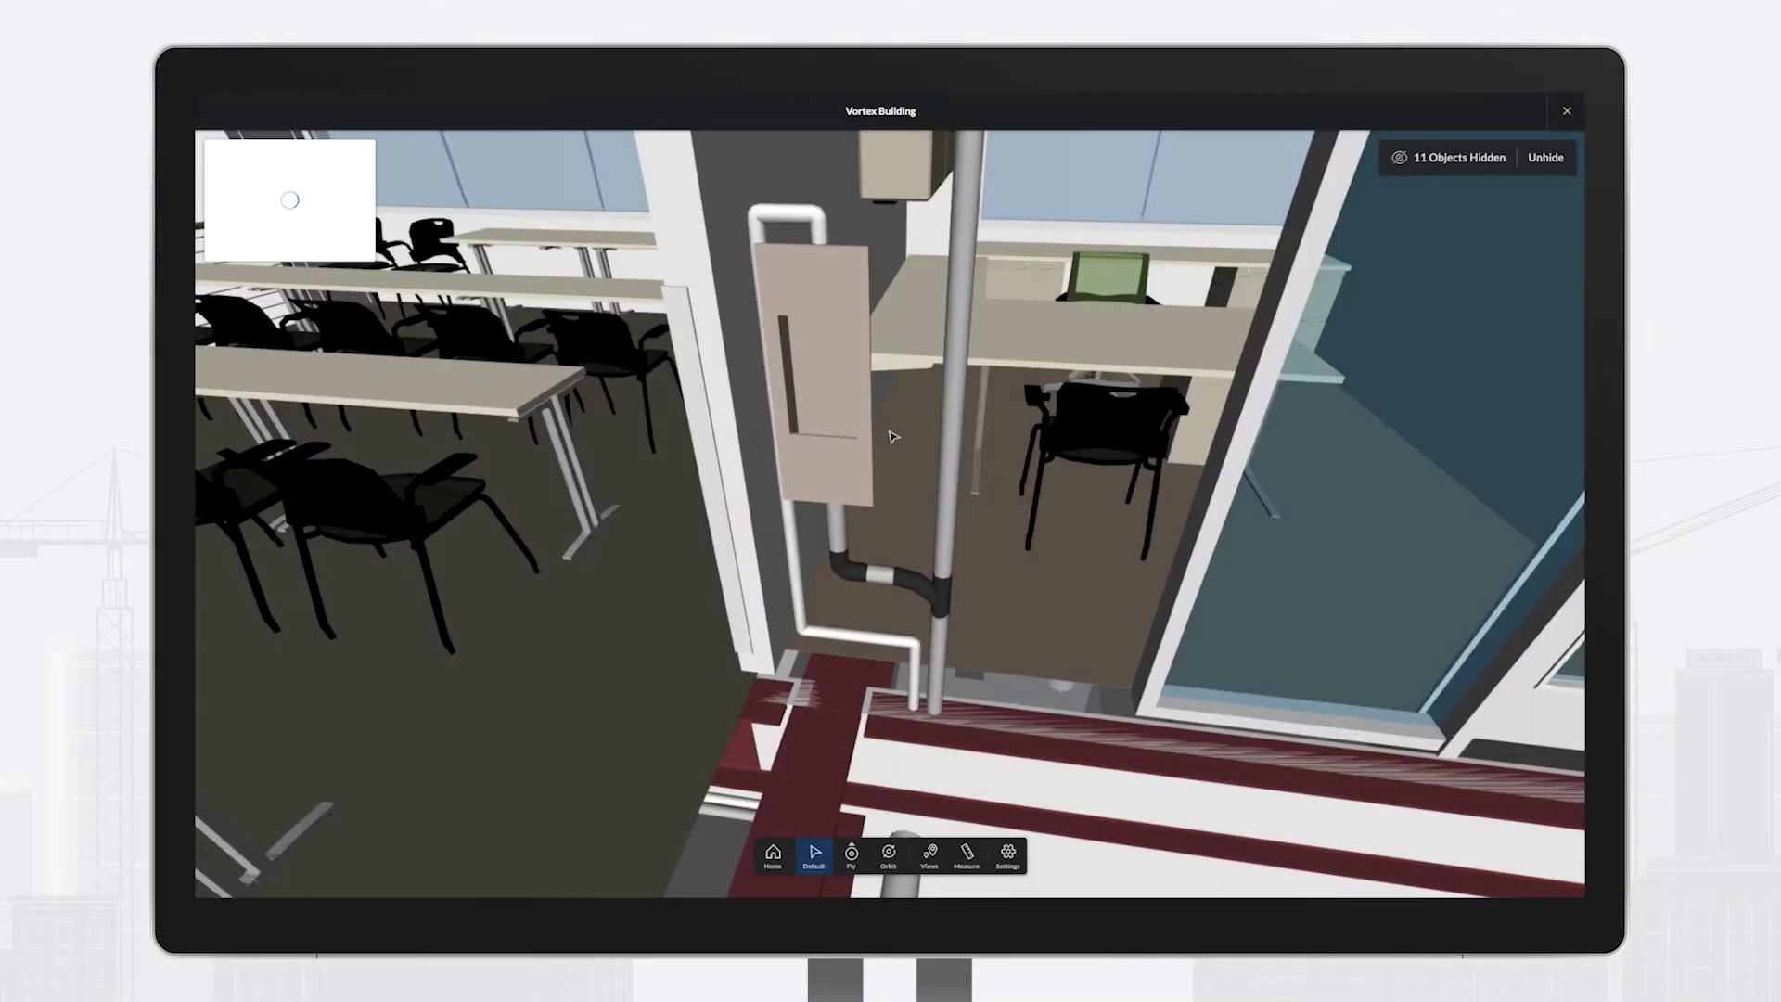
mouse_move(819, 405)
left_mouse_down()
mouse_move(621, 427)
mouse_move(774, 378)
left_mouse_up()
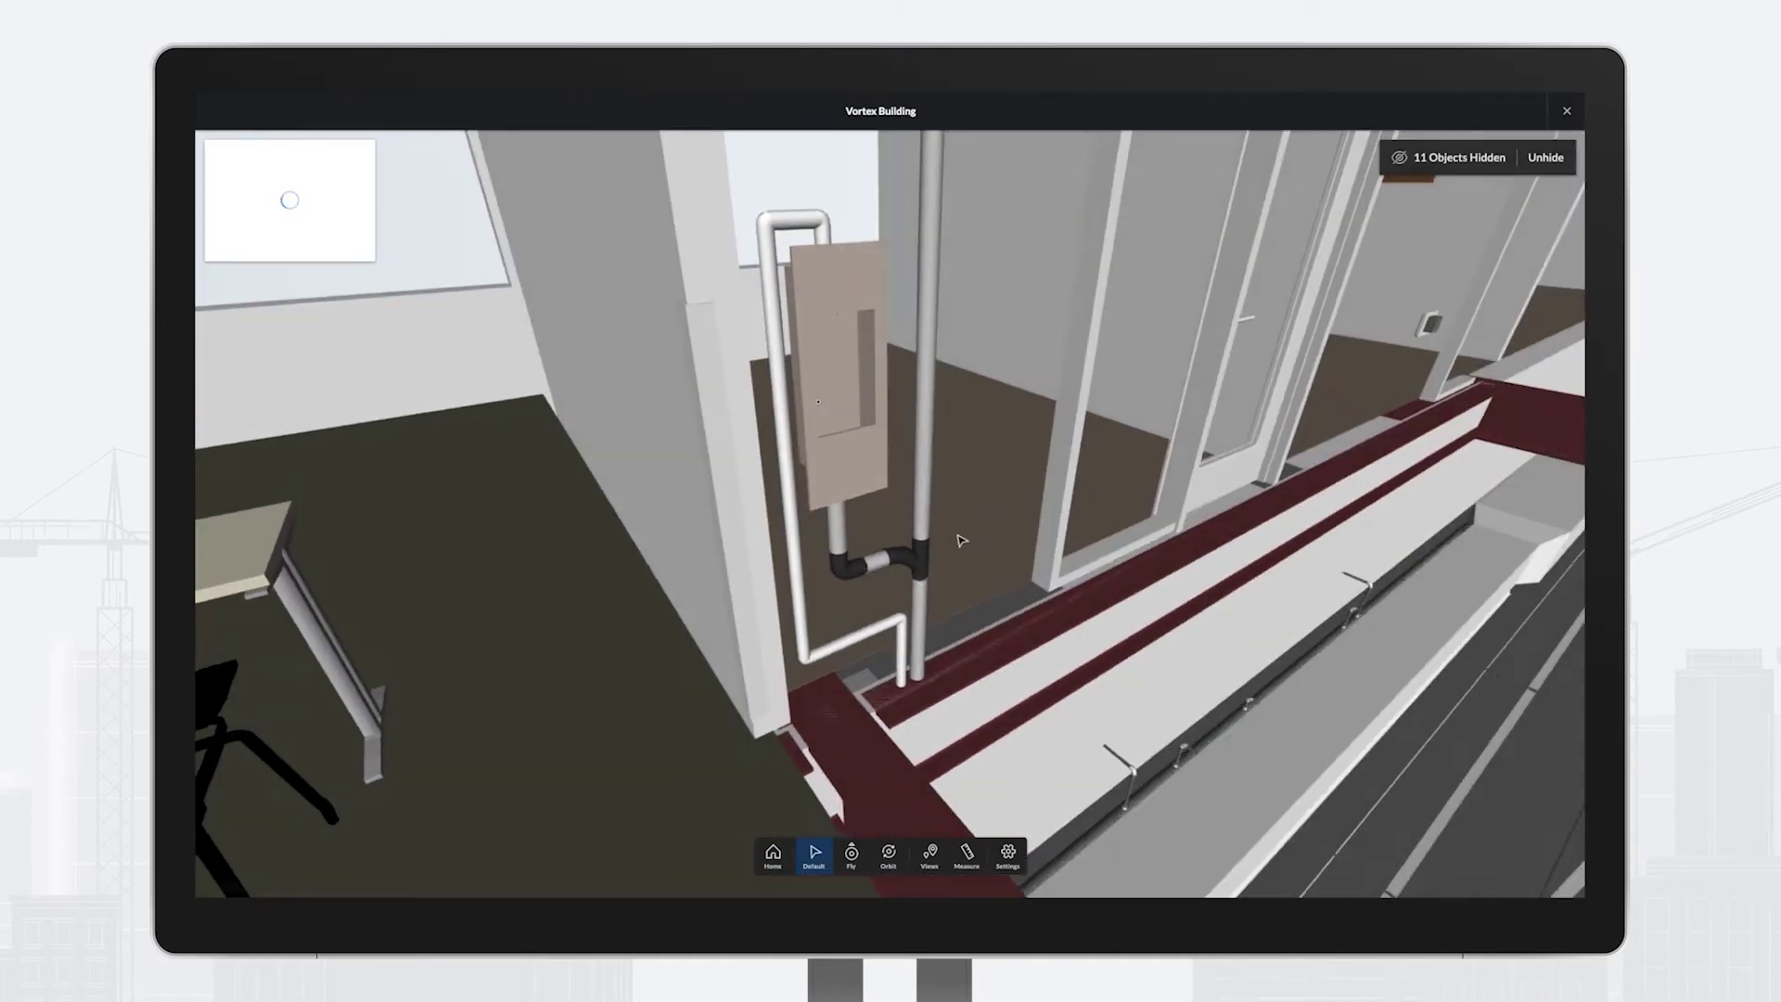
left_click_drag(774, 379, 935, 679)
scroll(935, 679, "up", 3)
scroll(935, 679, "up", 3)
scroll(935, 680, "up", 2)
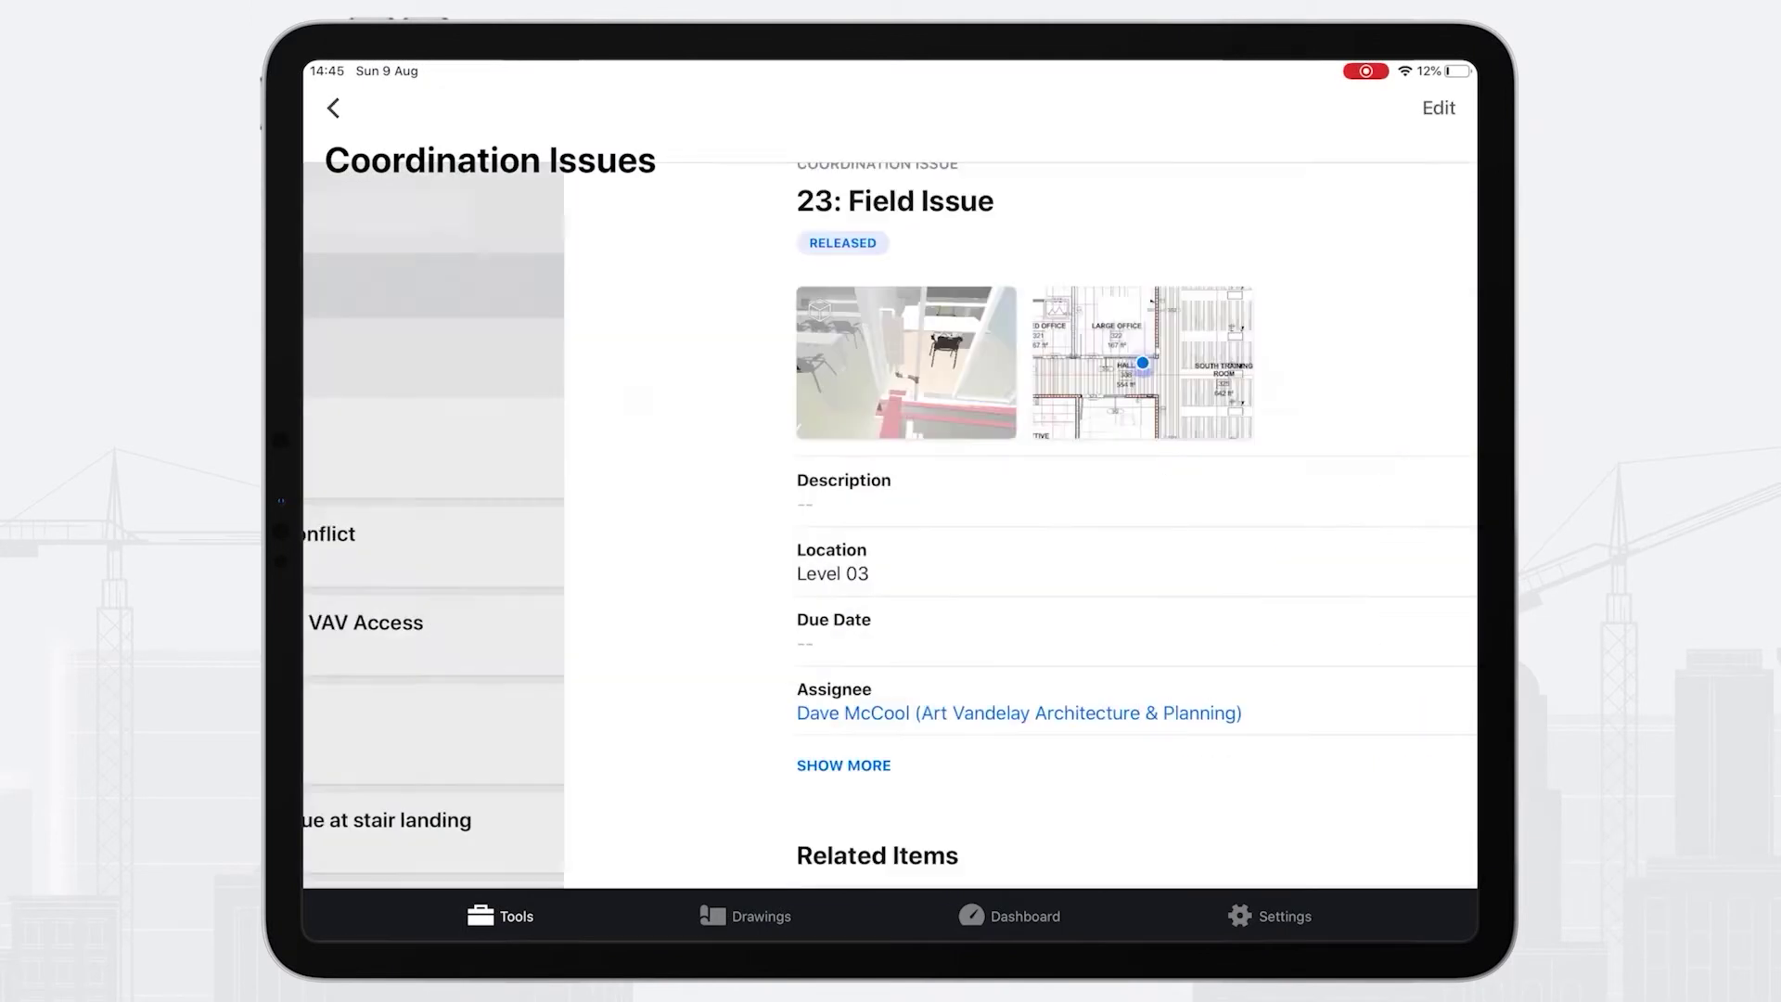
scroll(890, 557, "down", 5)
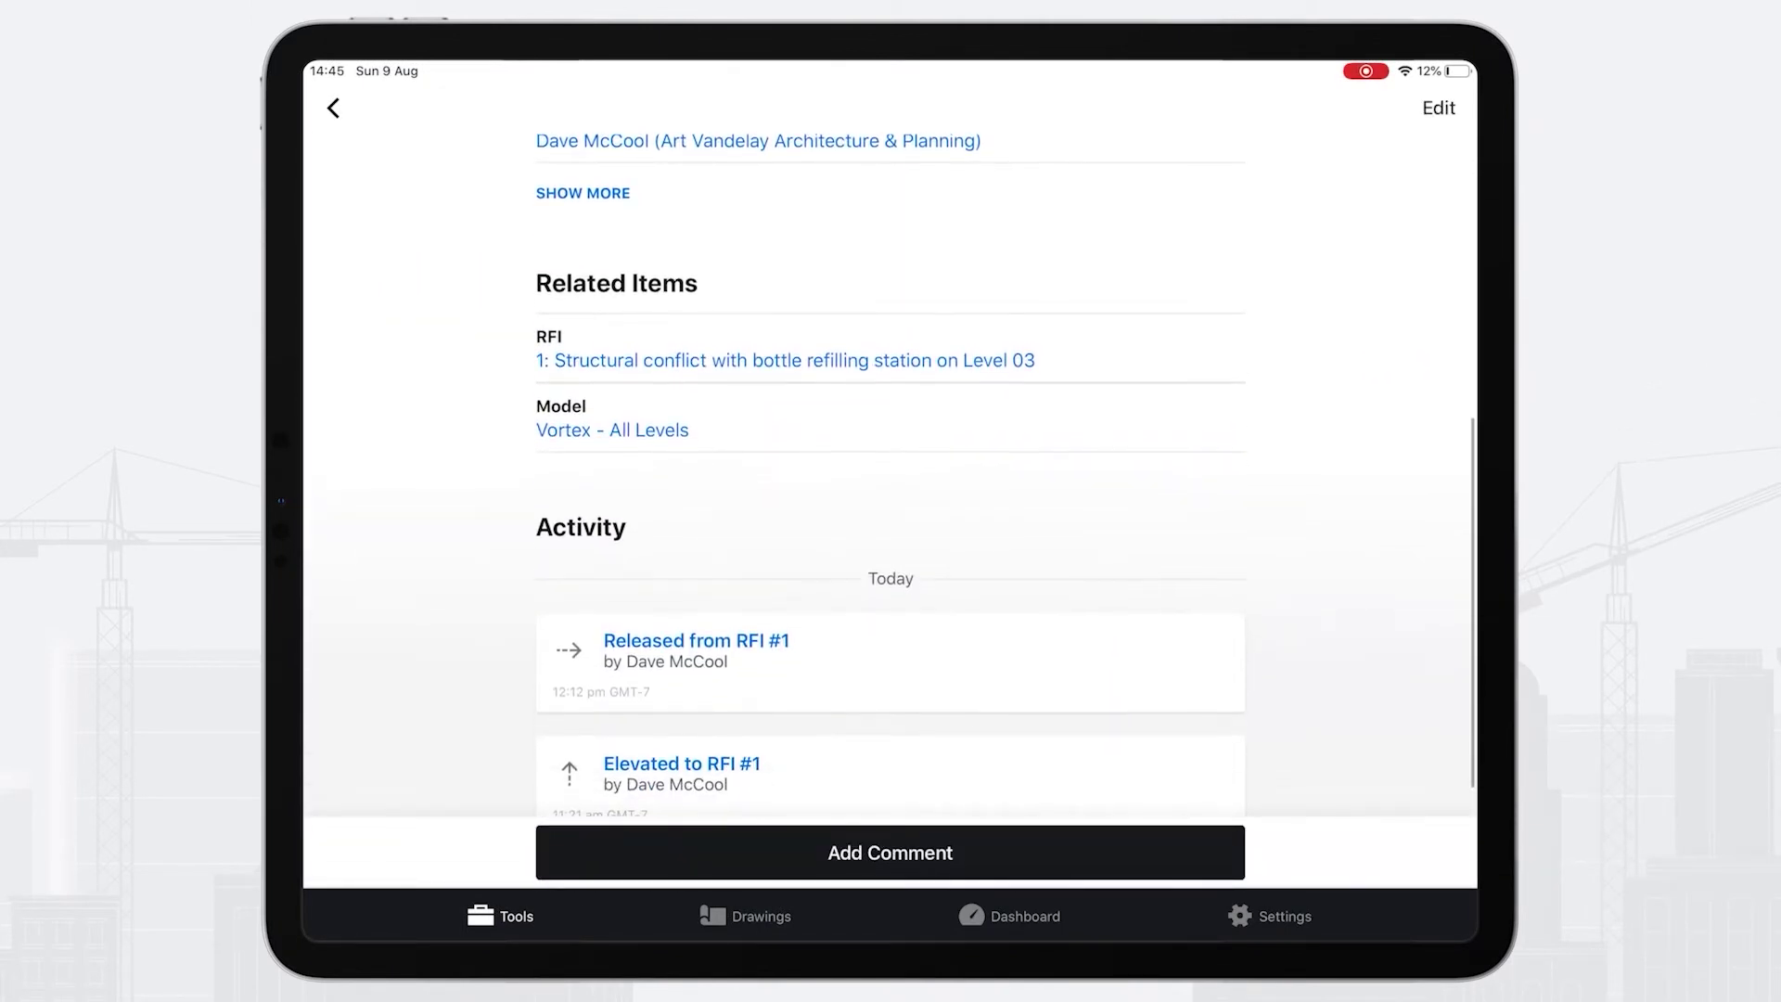
scroll(891, 557, "down", 2)
scroll(891, 557, "down", 3)
scroll(890, 557, "down", 3)
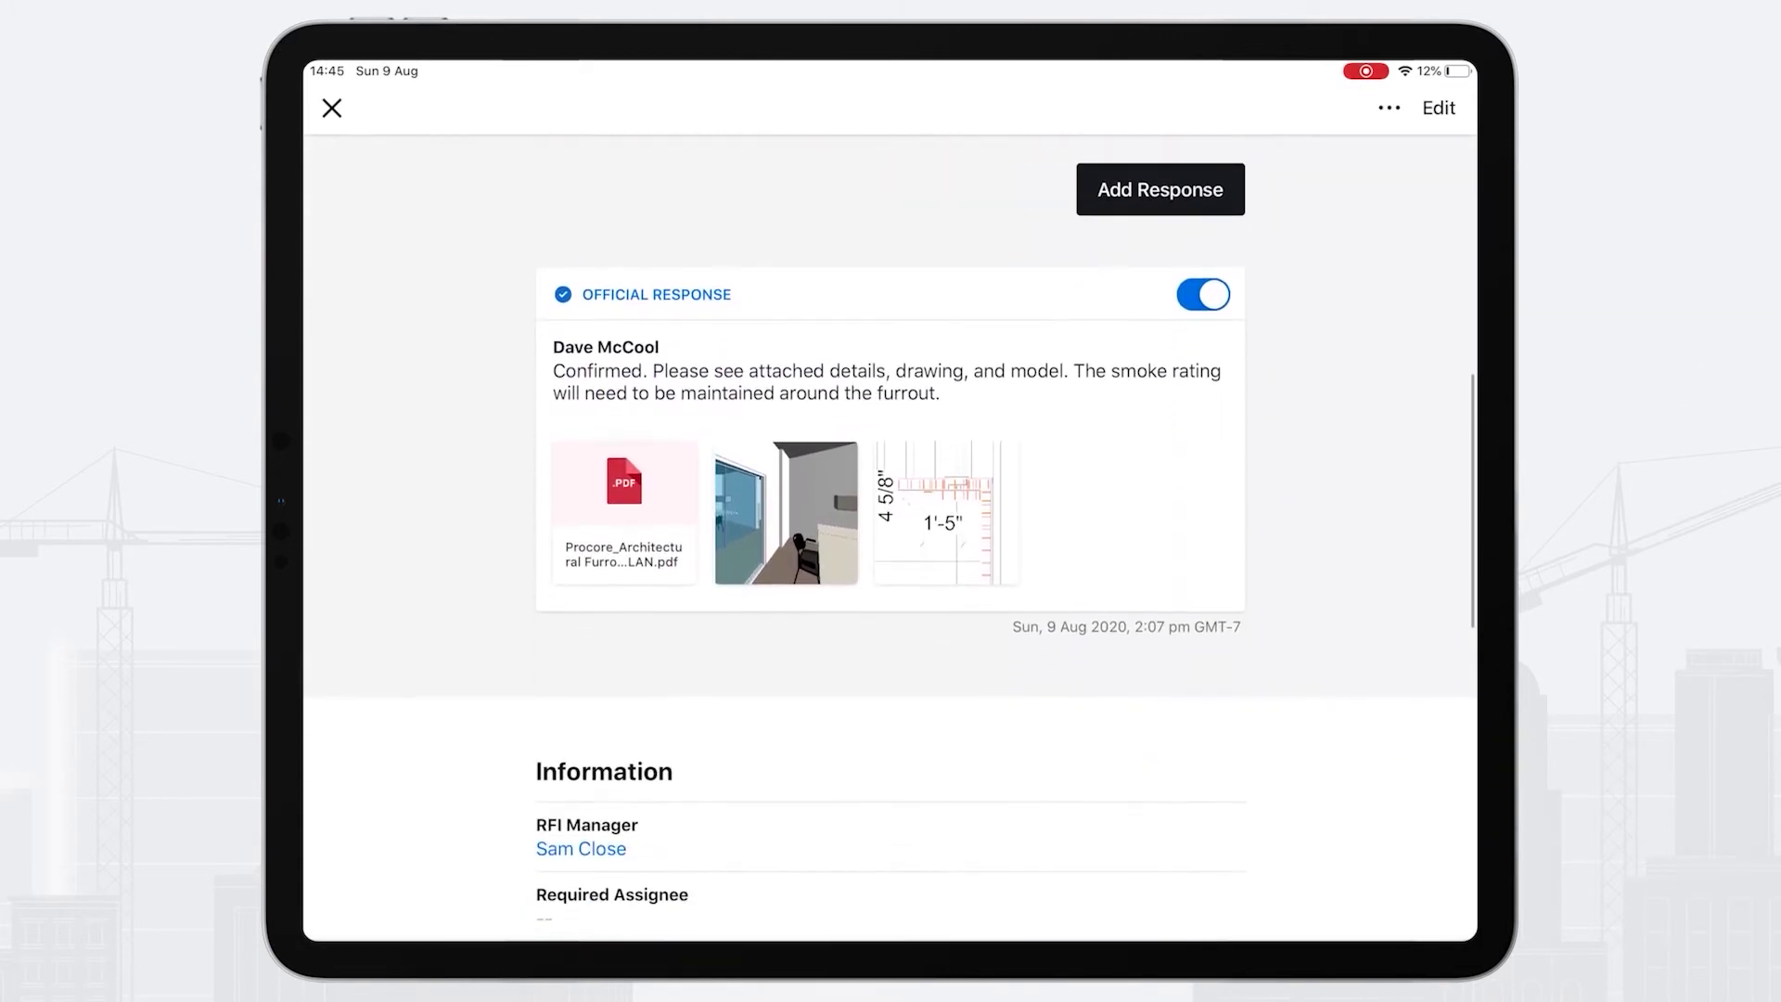
- Close RFI #1 after reading its official response and return to Field Issue #23
left_click(331, 107)
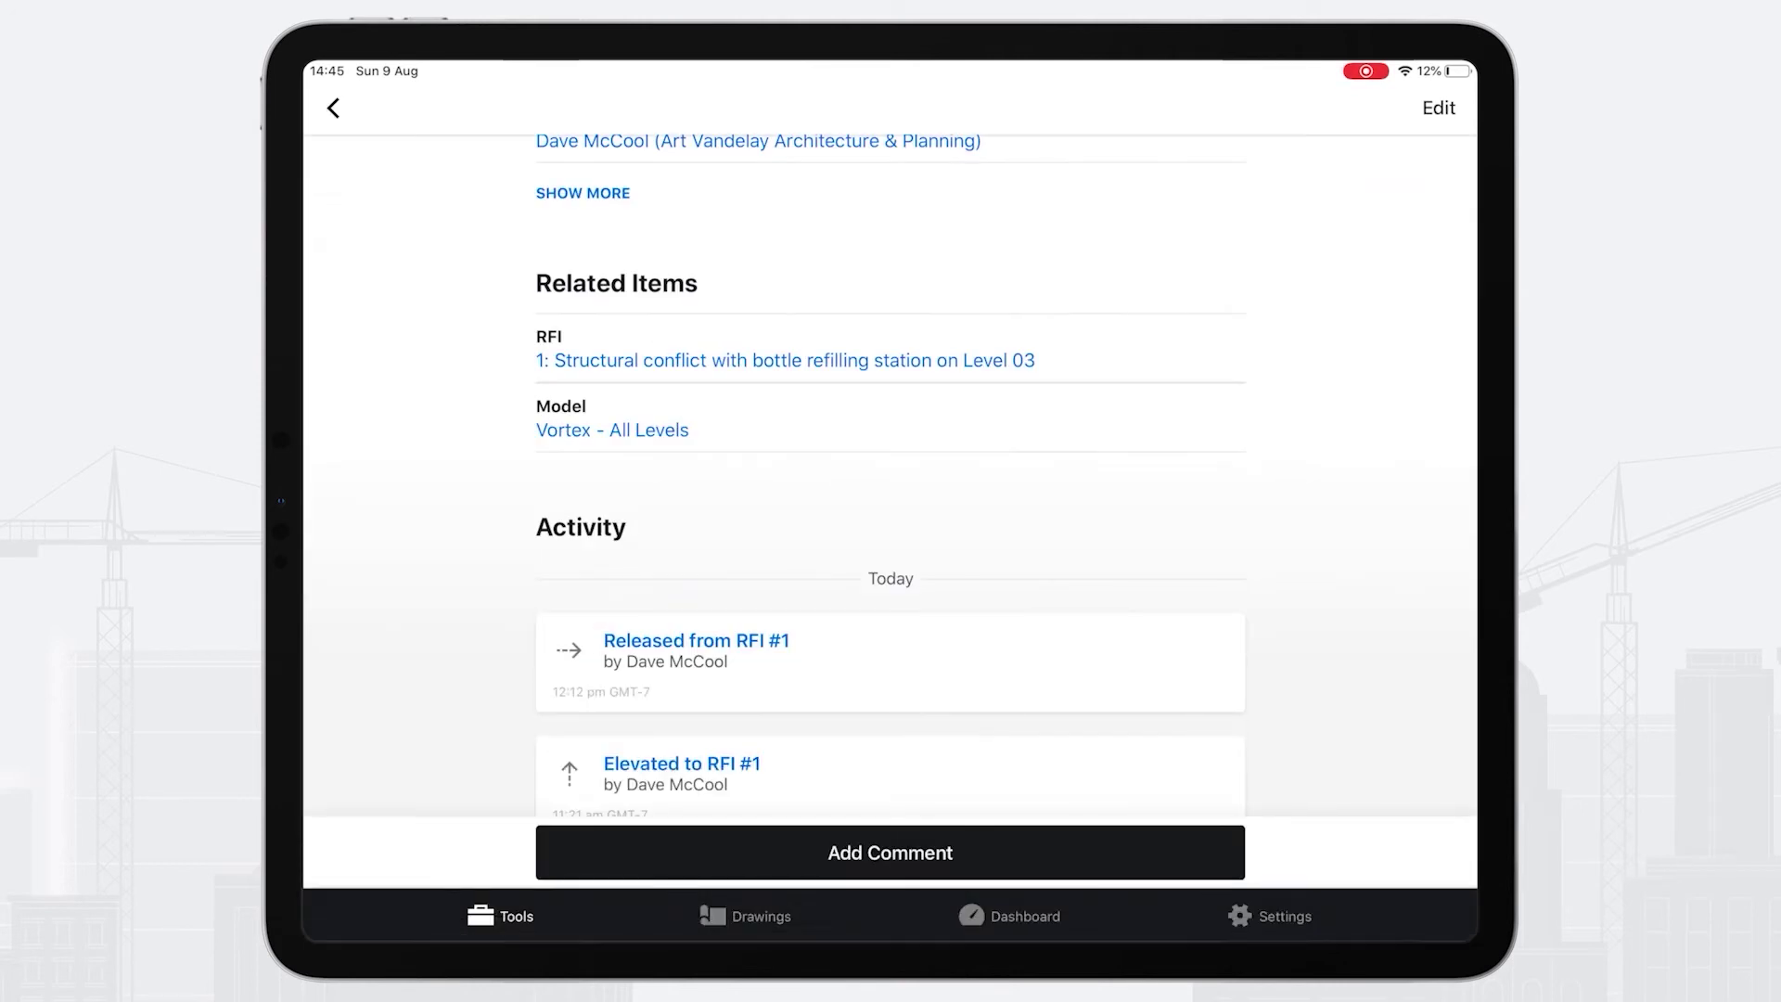
scroll(891, 557, "up", 2)
scroll(891, 556, "up", 3)
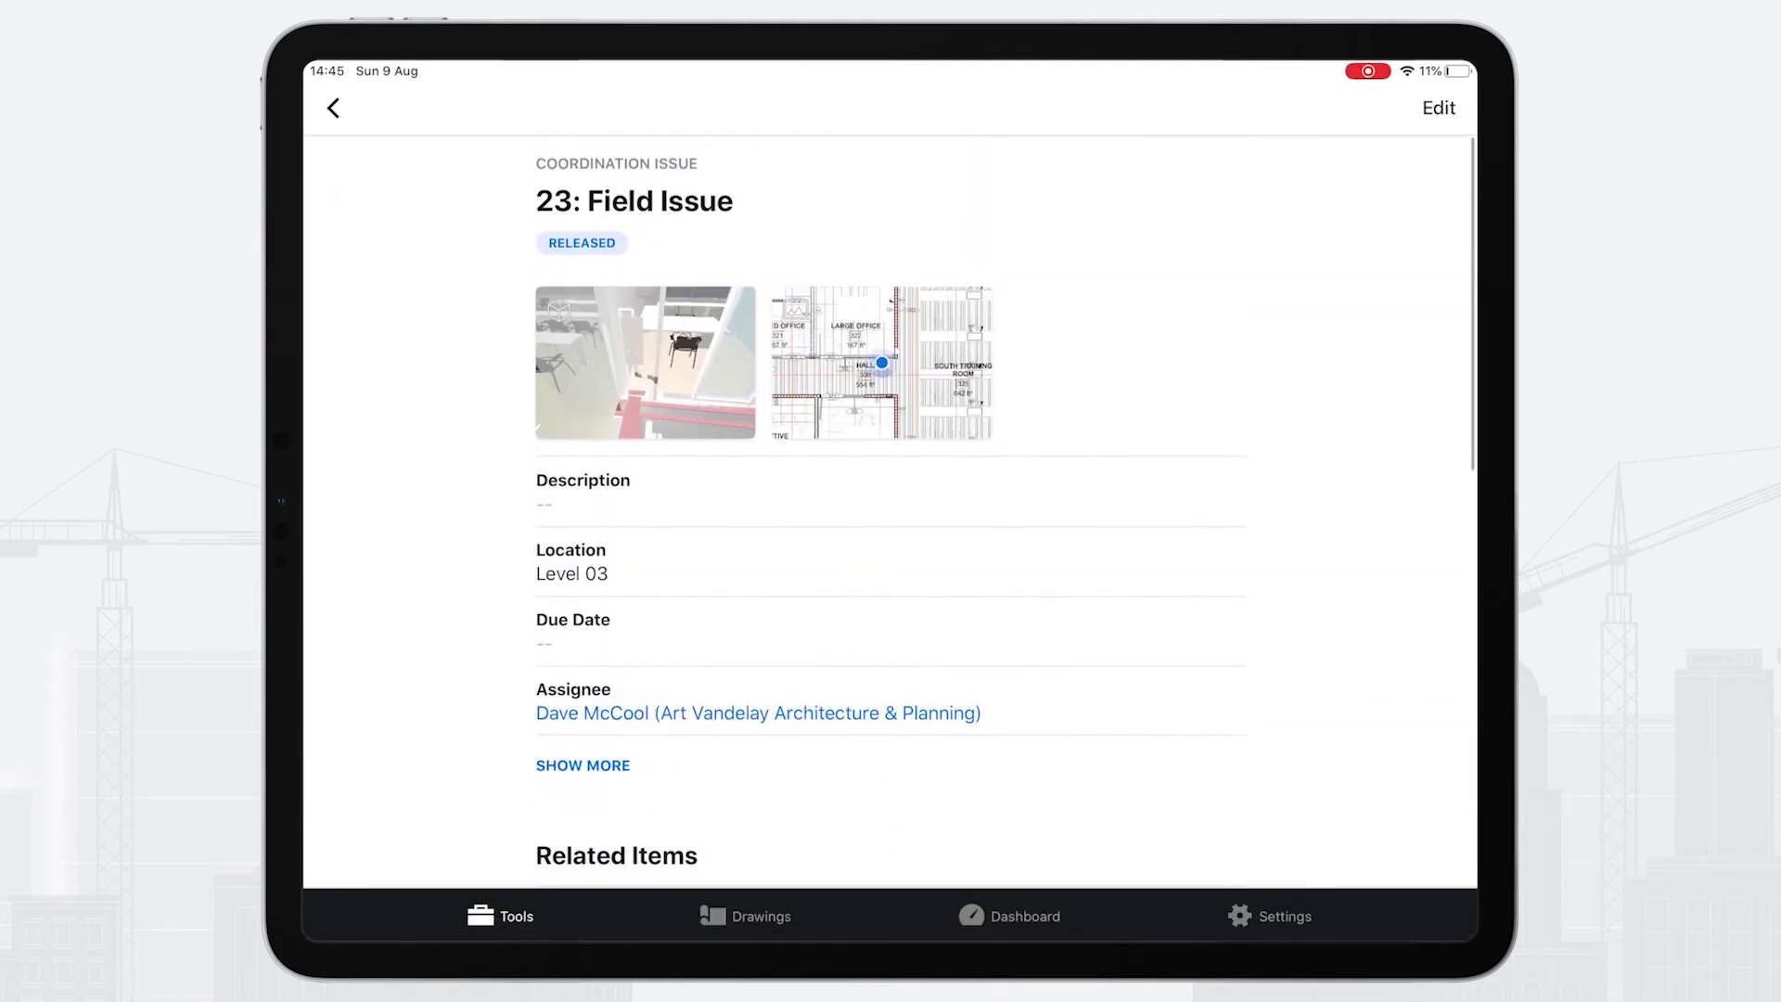
- Open the 3D snapshot in Vortex - All Levels and walk toward the glass-walled office
left_click(647, 361)
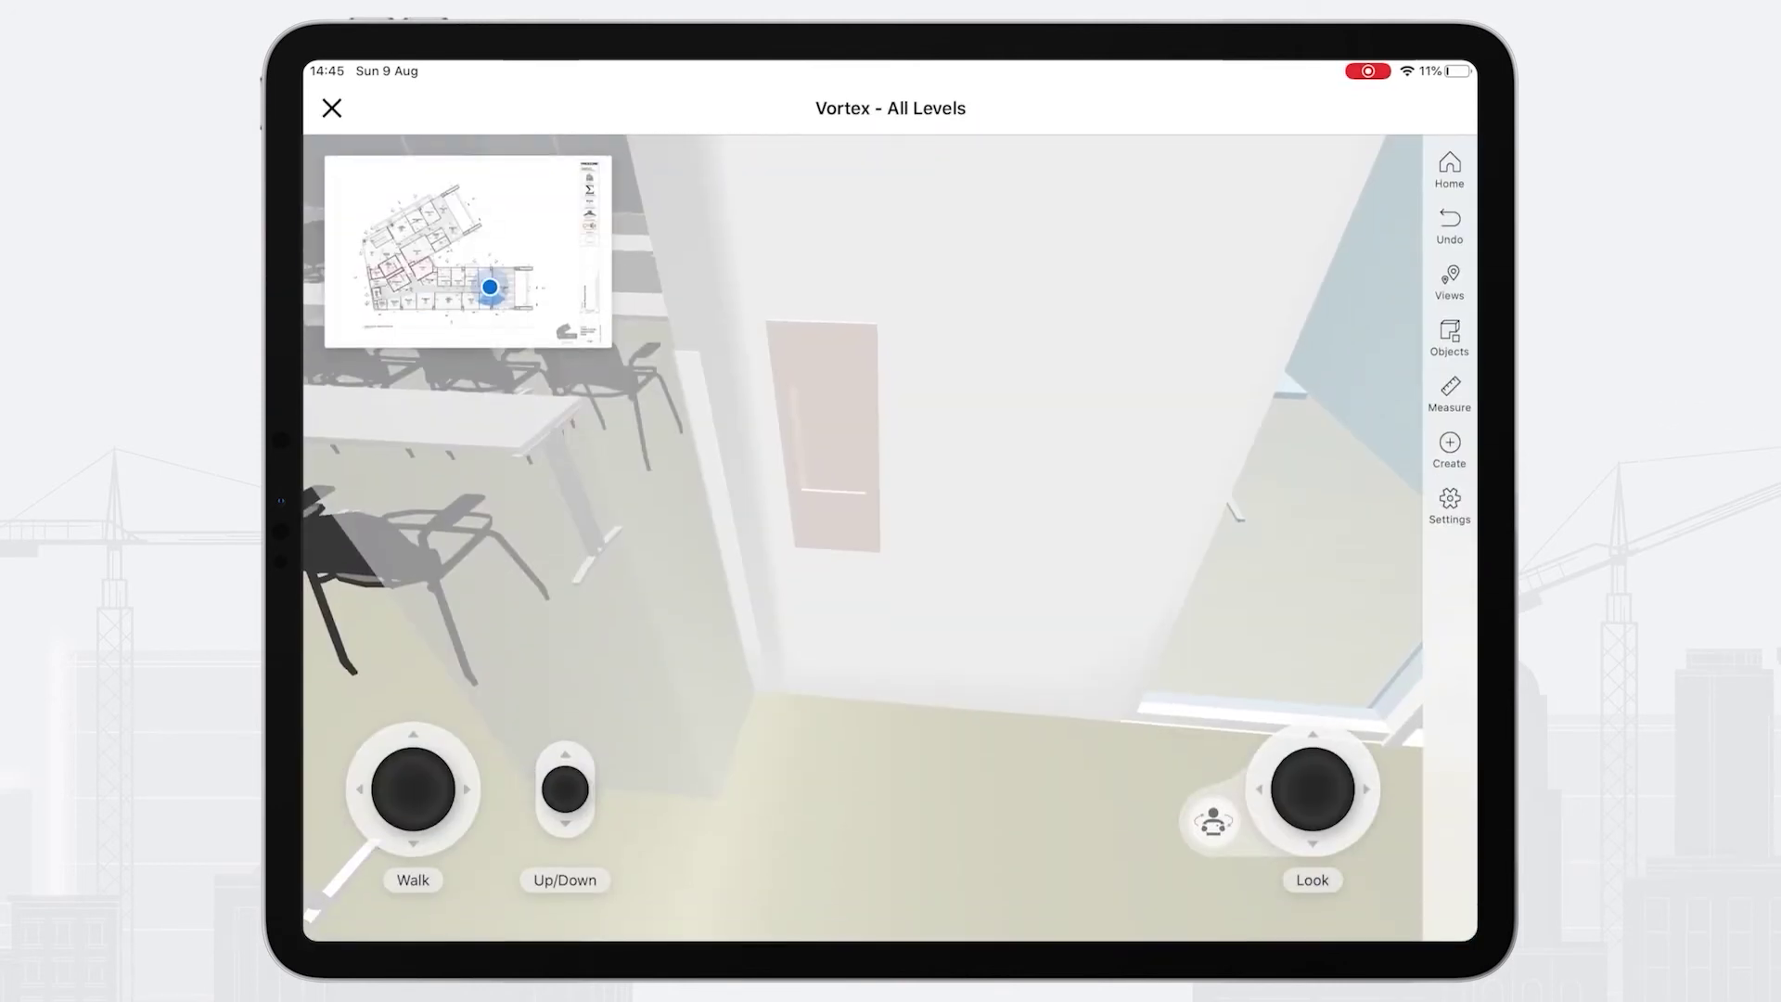
left_click_drag(412, 789, 428, 779)
left_click_drag(1312, 790, 1286, 780)
left_click_drag(427, 789, 427, 789)
left_click_drag(1285, 779, 1285, 784)
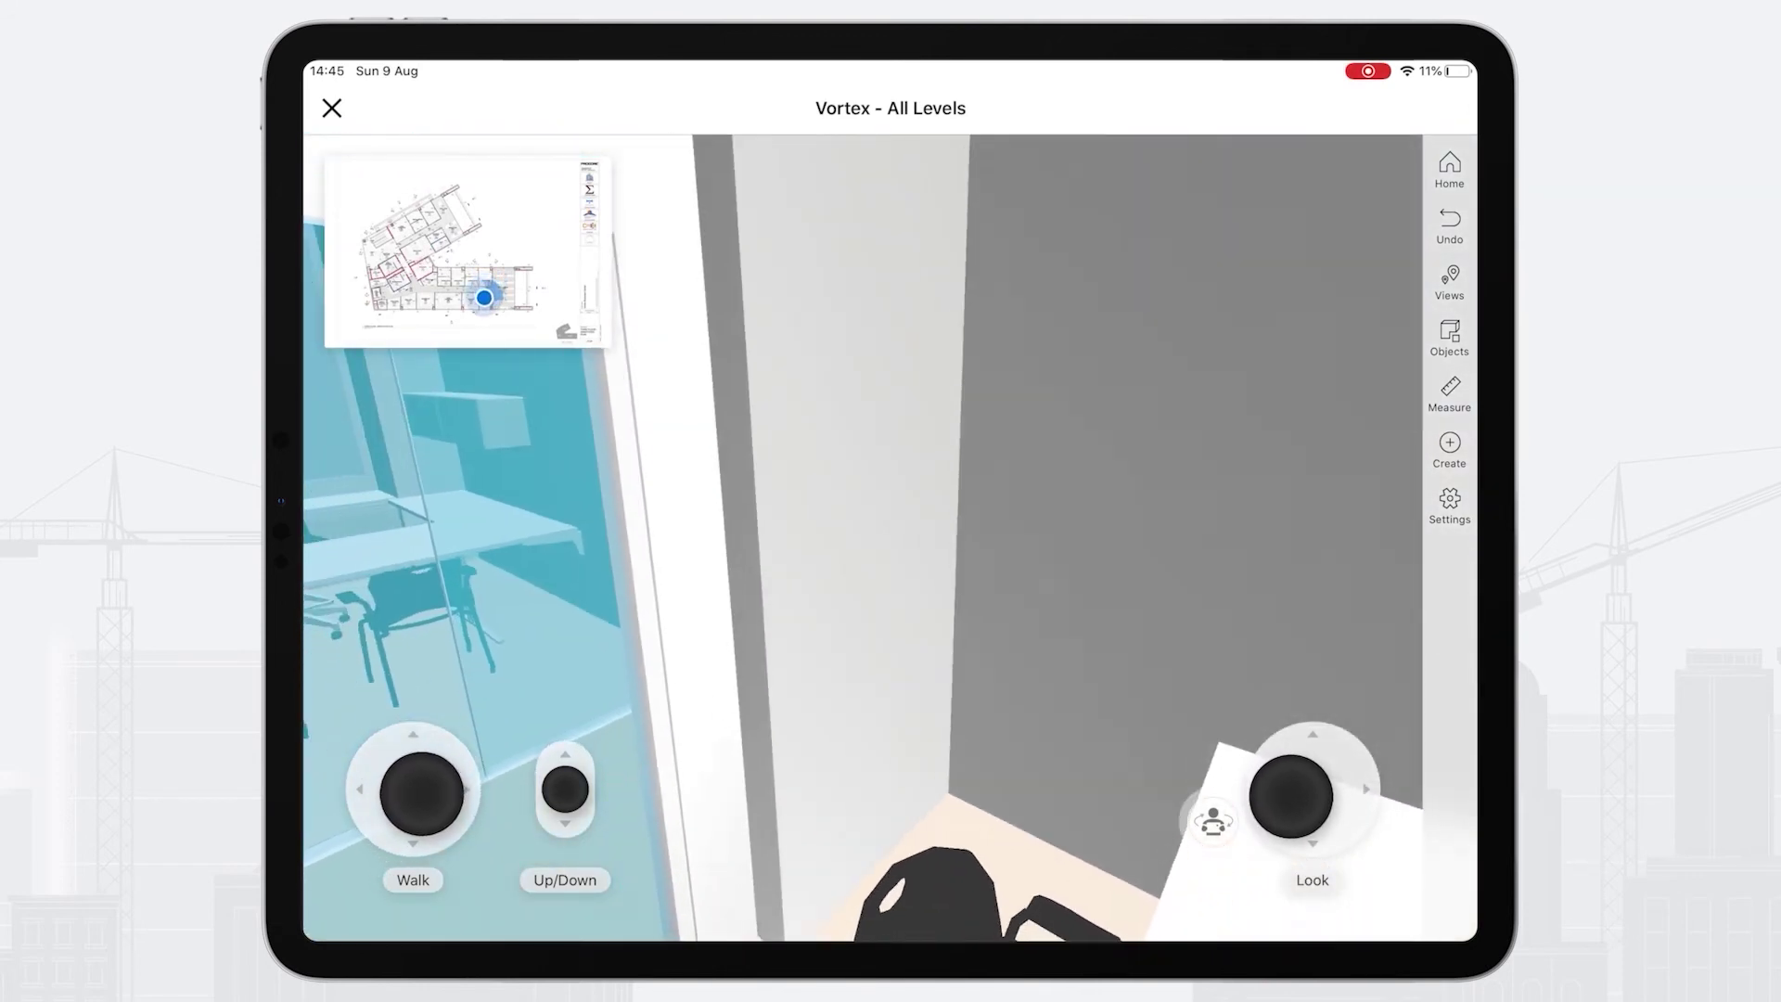
left_click_drag(427, 789, 426, 789)
left_click_drag(1286, 783, 1286, 783)
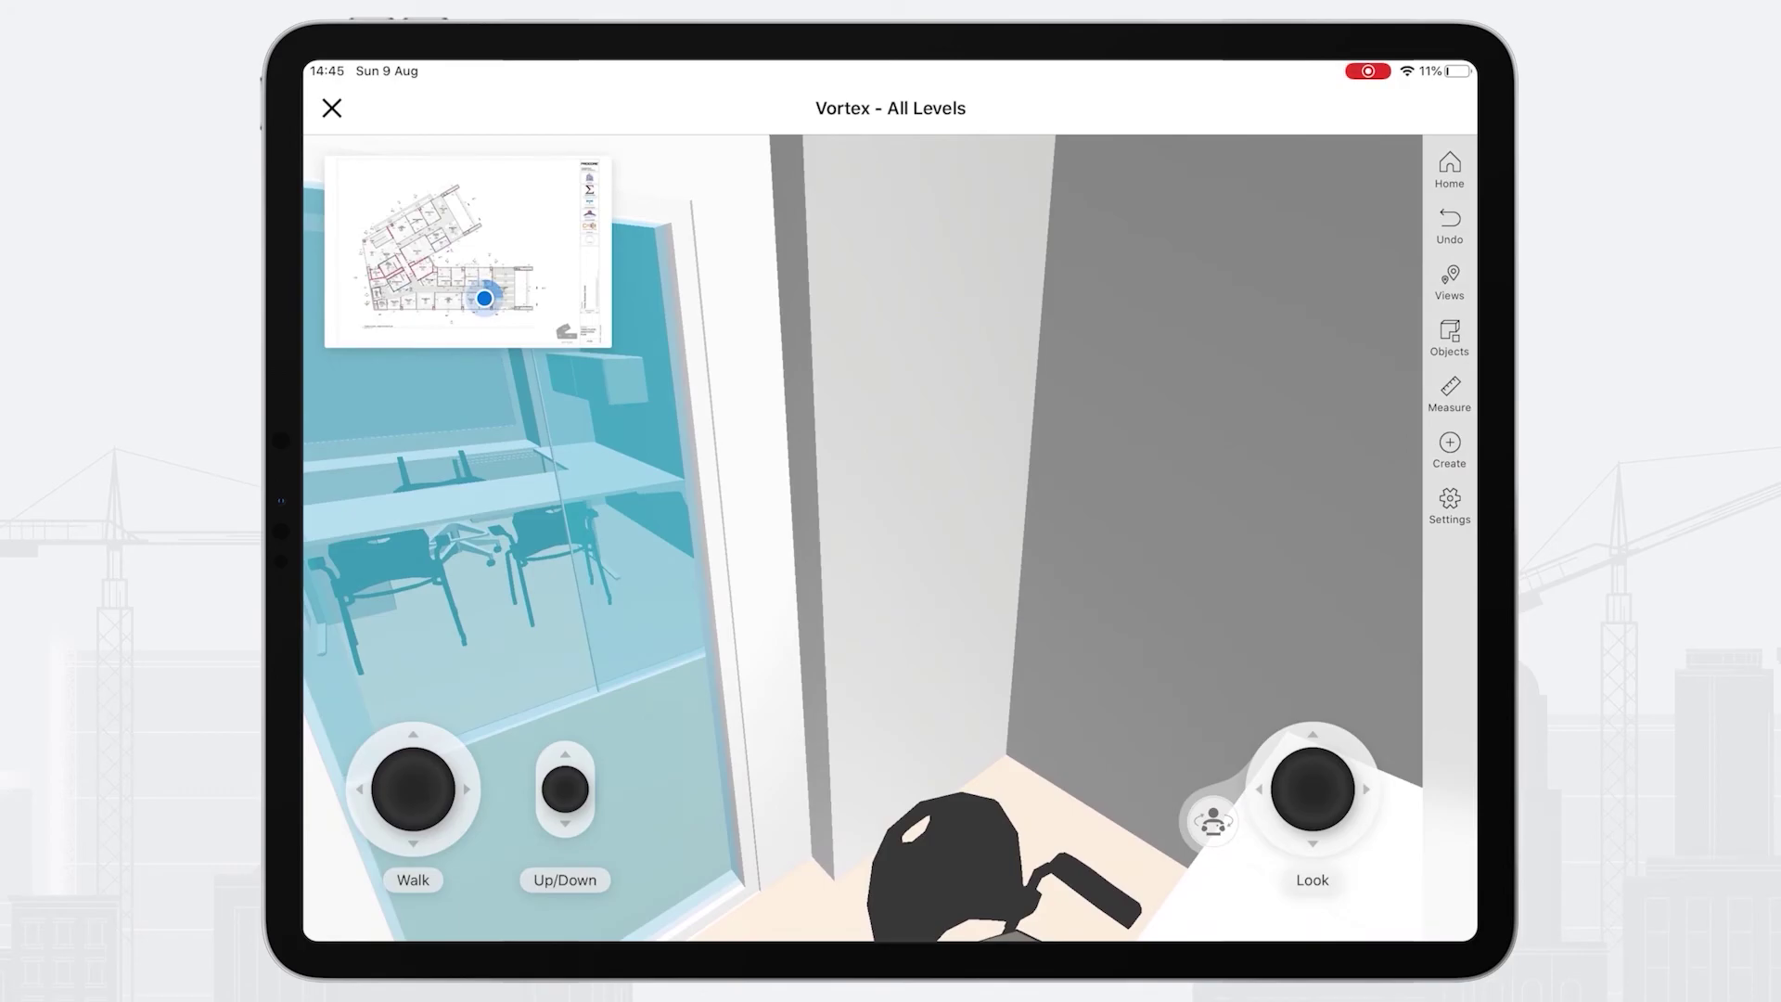